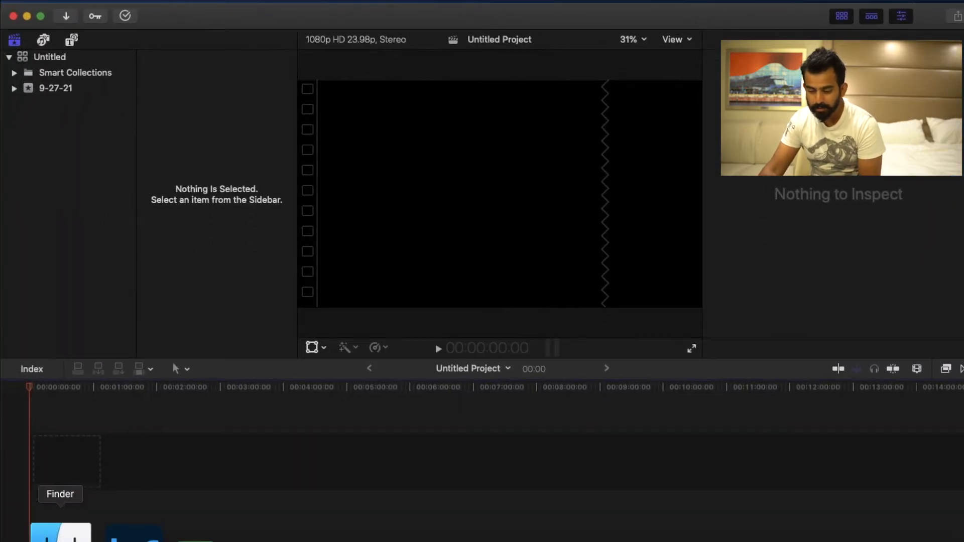
- Add the C0101.MP4 movie from the Desktop folder to the empty project timeline
click(52, 533)
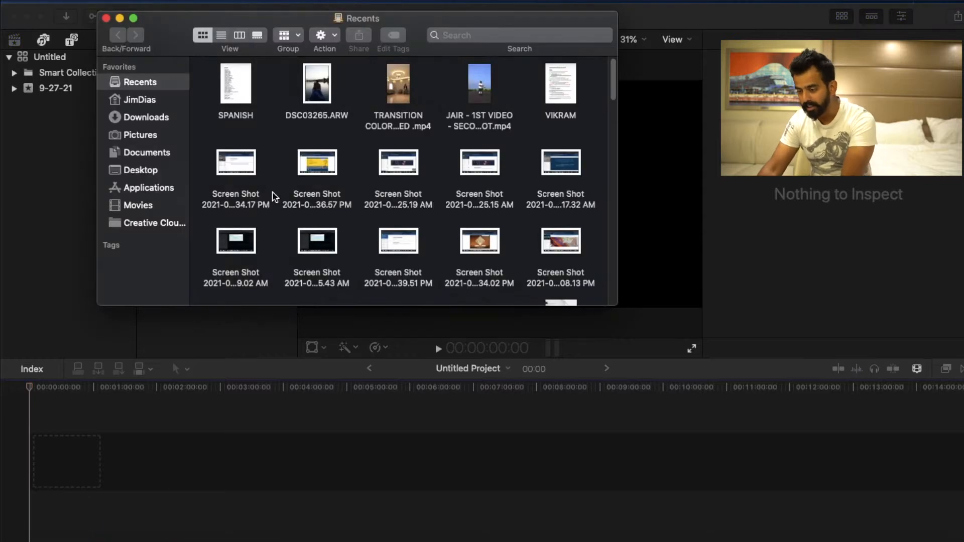
scroll(371, 200, down, 5)
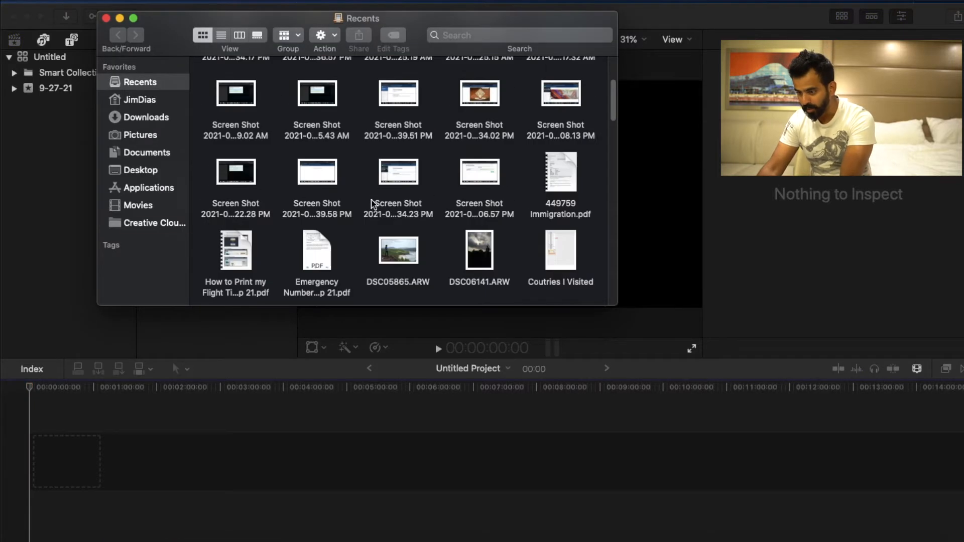
click(138, 170)
drag(230, 241, 160, 487)
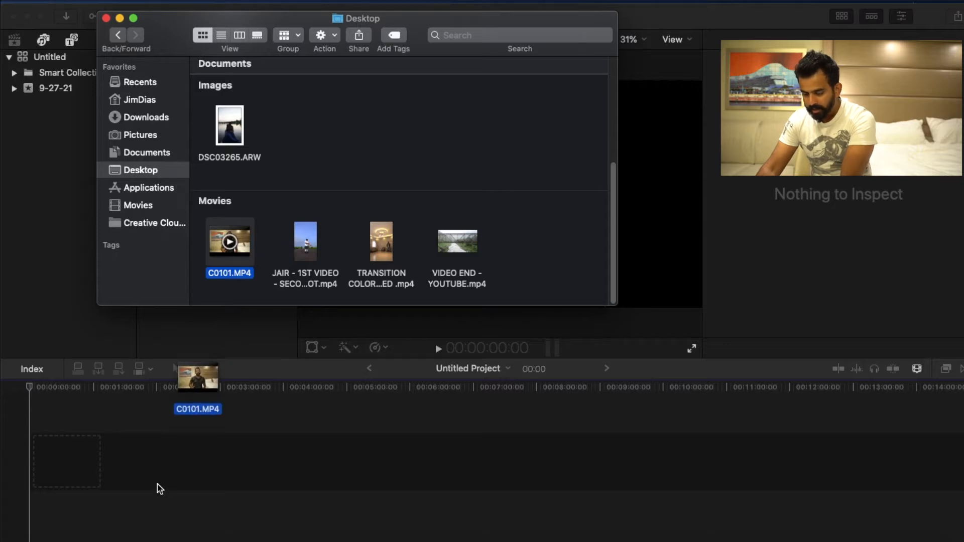
drag(159, 489, 160, 490)
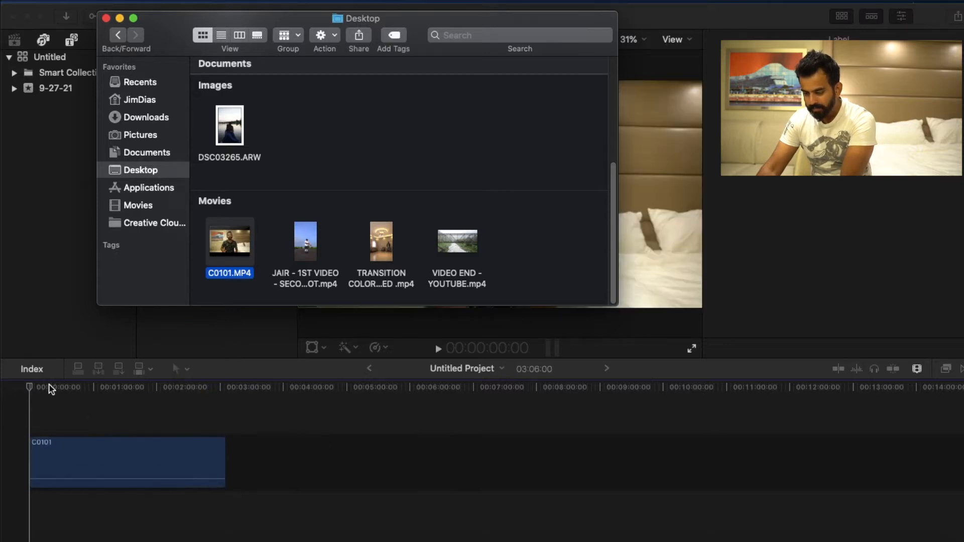
- Trim roughly the first minute off the C0101 clip and play its new opening up to the throwing gesture
click(33, 403)
drag(38, 385, 3, 391)
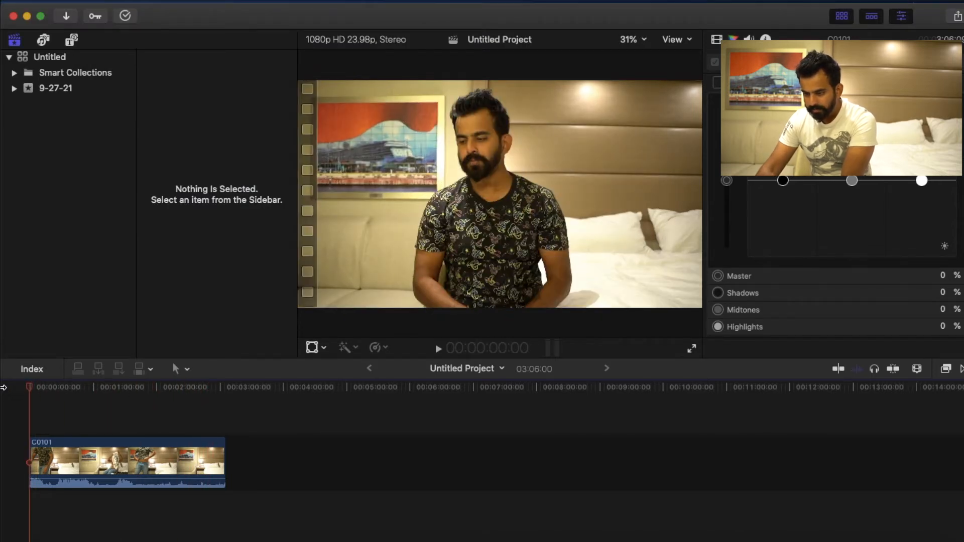
click(31, 390)
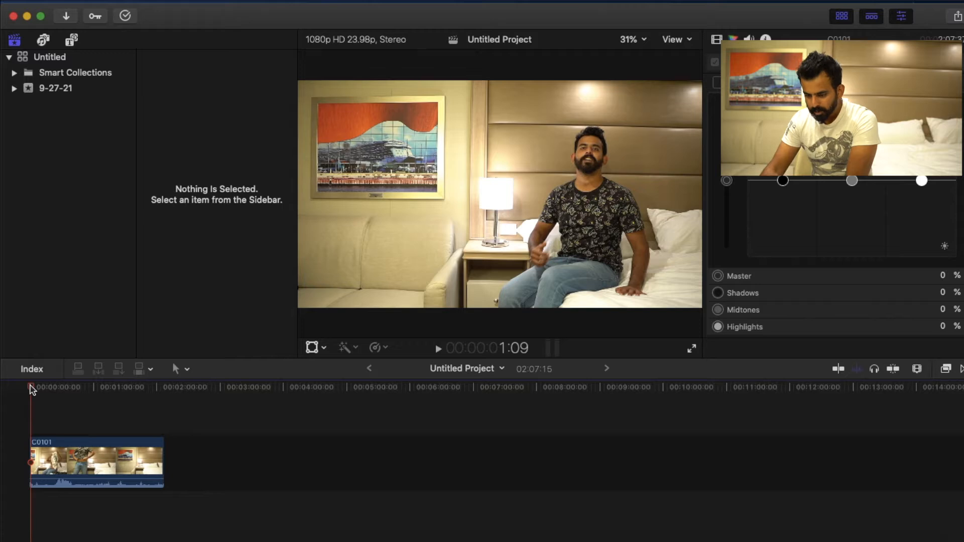
key(space)
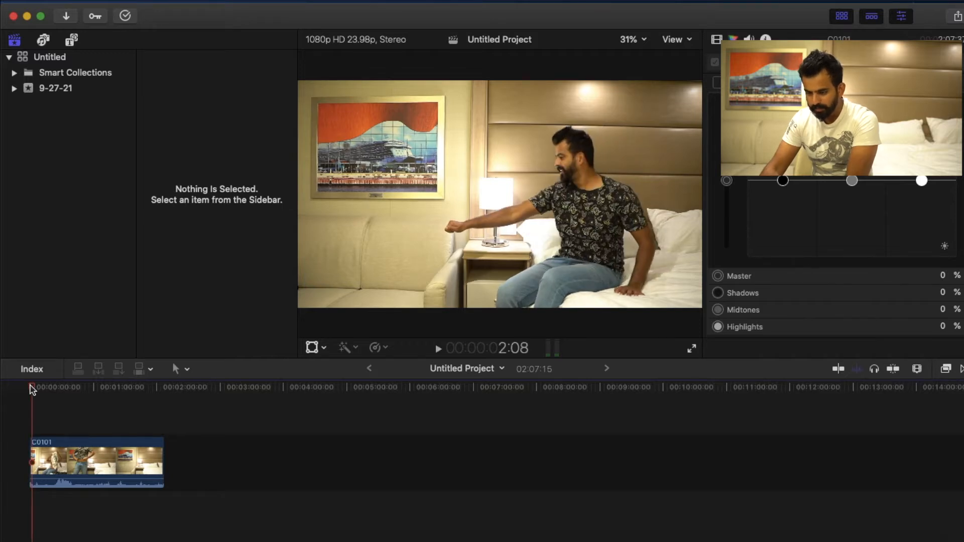
click(31, 391)
key(space)
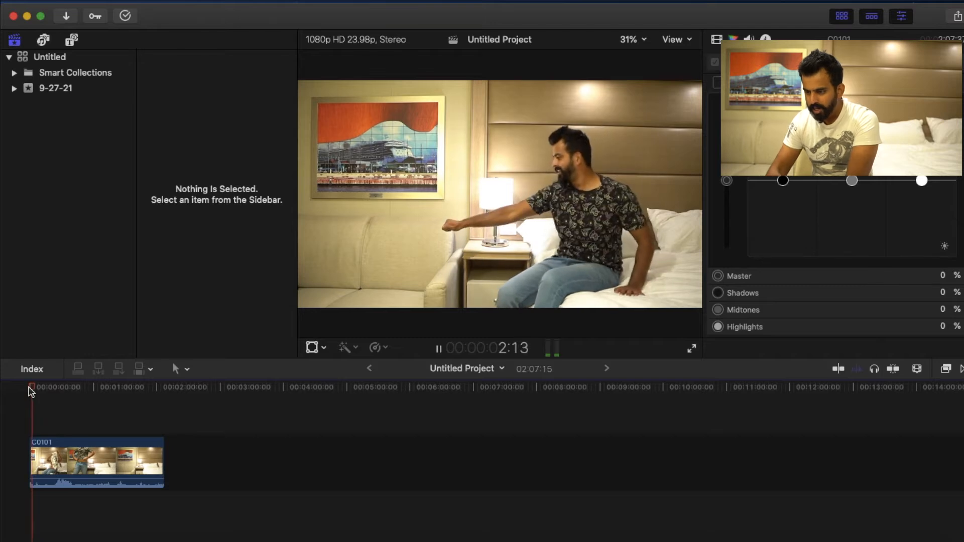
- Split the clip at 38:11, where the man in the white T-shirt leans forward smiling
click(57, 390)
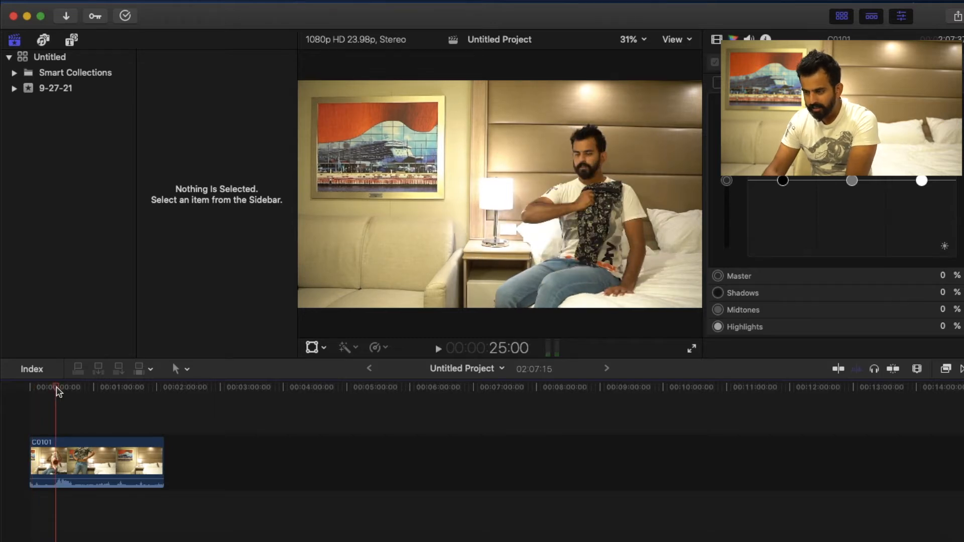
mouse_move(56, 388)
mouse_down()
mouse_move(80, 393)
mouse_move(70, 392)
mouse_up()
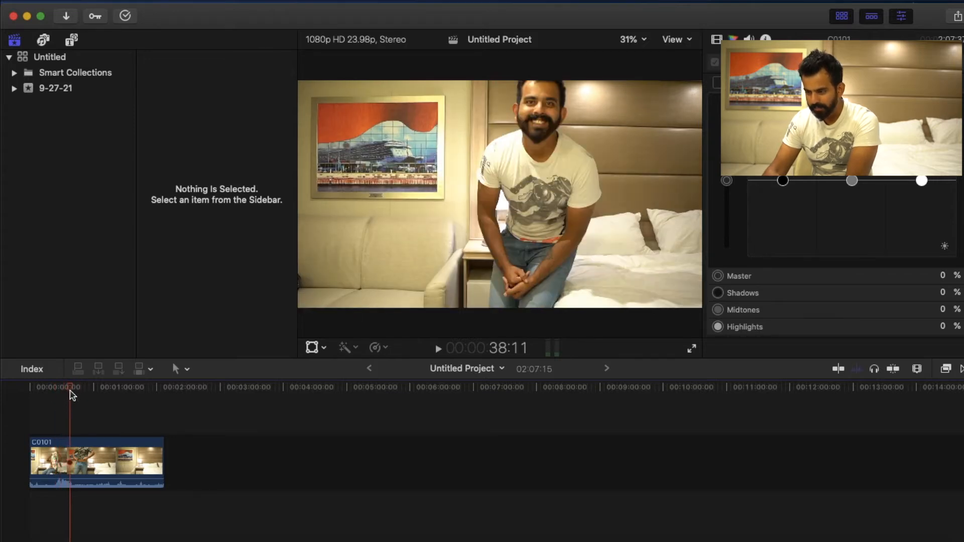
key(b)
click(71, 452)
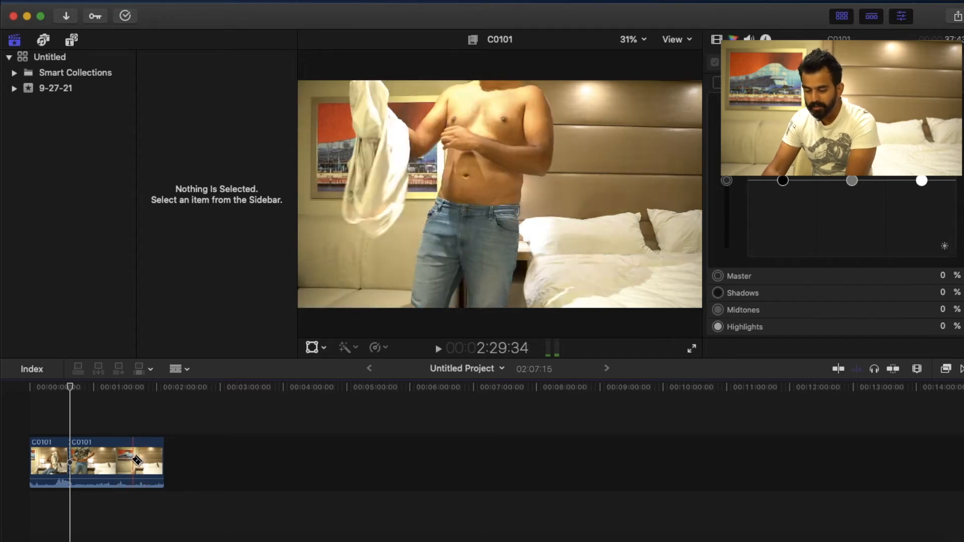
- Split the second piece about 33 seconds further on and delete the middle section between the two cuts
click(106, 457)
key(a)
click(87, 461)
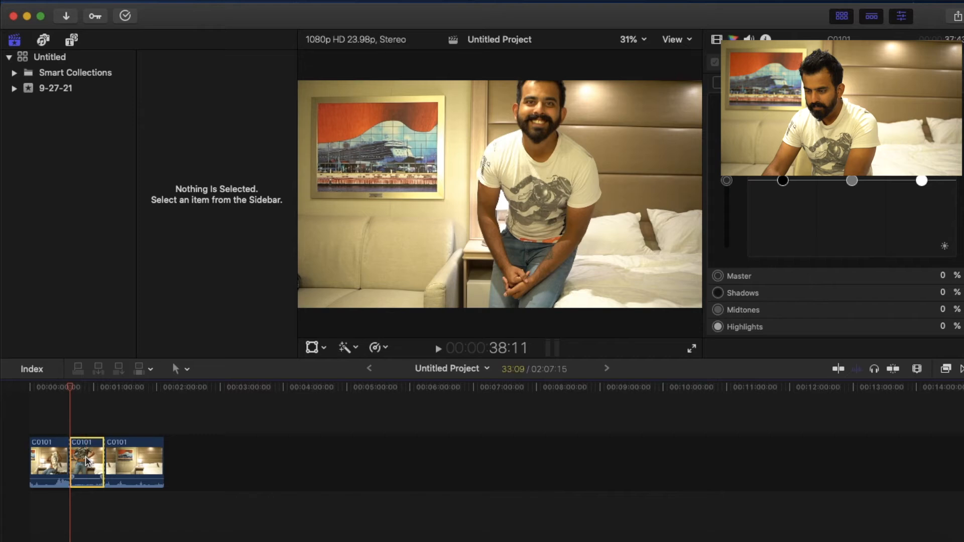
key(Delete)
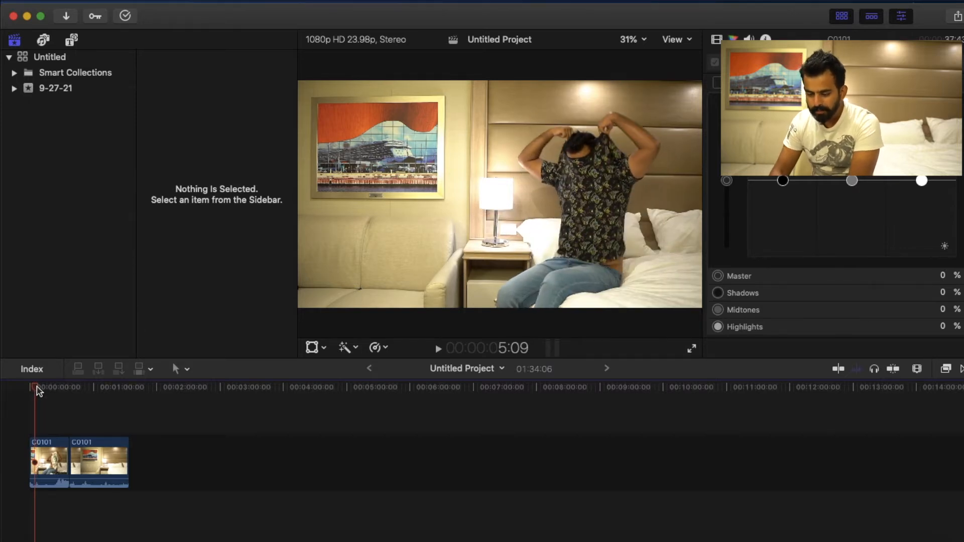
- Mark the first clip at 2:01, where the man in the black shirt holds his arm across his chest
key(super+equal)
key(super+equal)
key(super+equal)
key(super+equal)
key(super+equal)
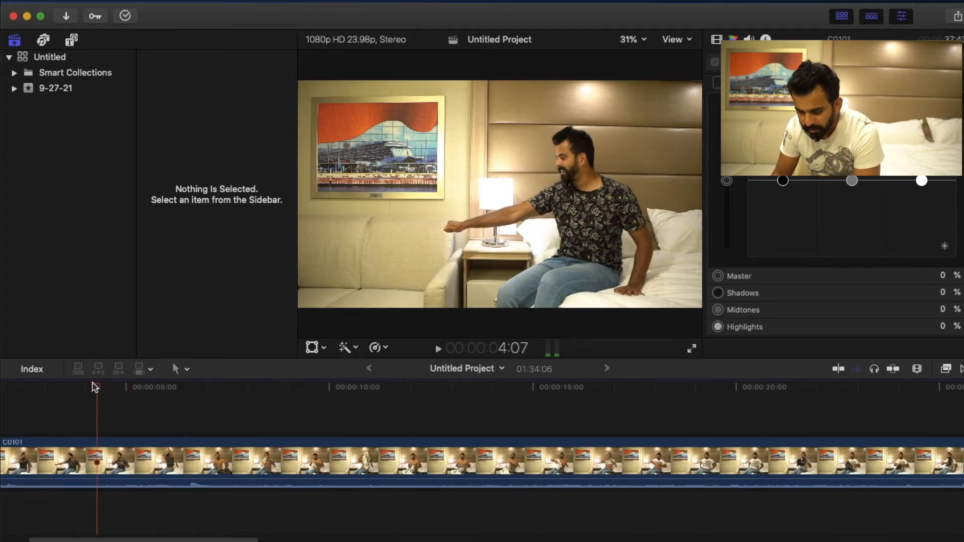
scroll(33, 384, left, 5)
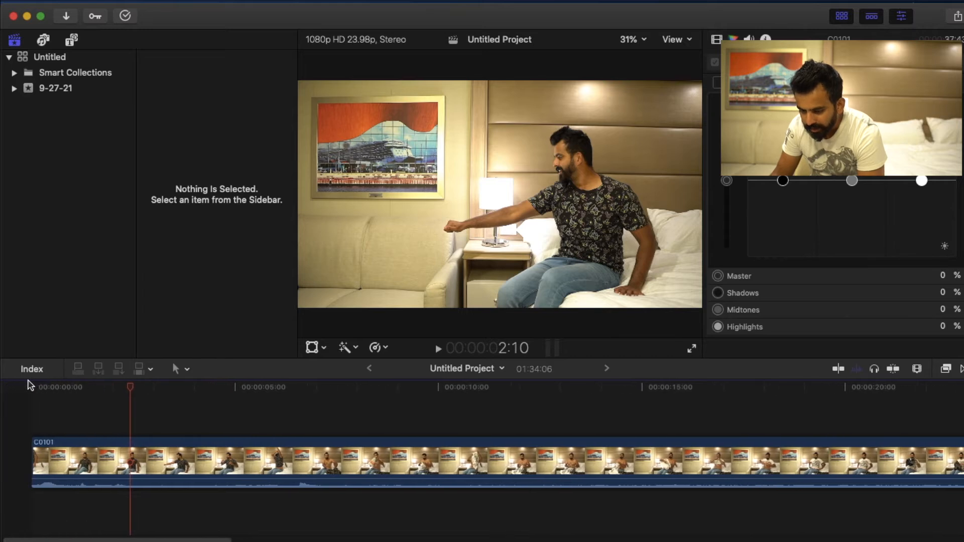
key(Left)
key(Left)
key(Left)
key(Left)
key(Left)
key(Left)
key(Left)
key(Left)
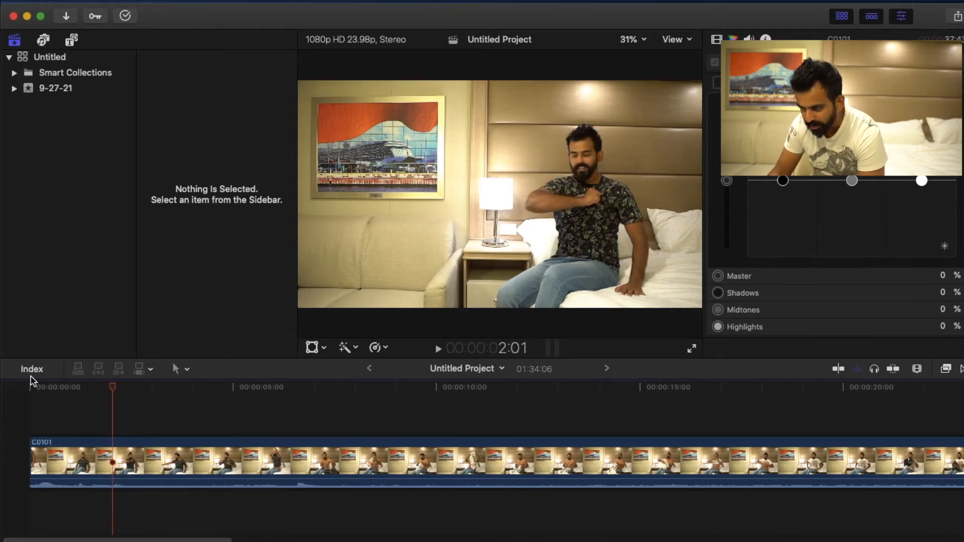
key(super+minus)
key(super+minus)
key(super+minus)
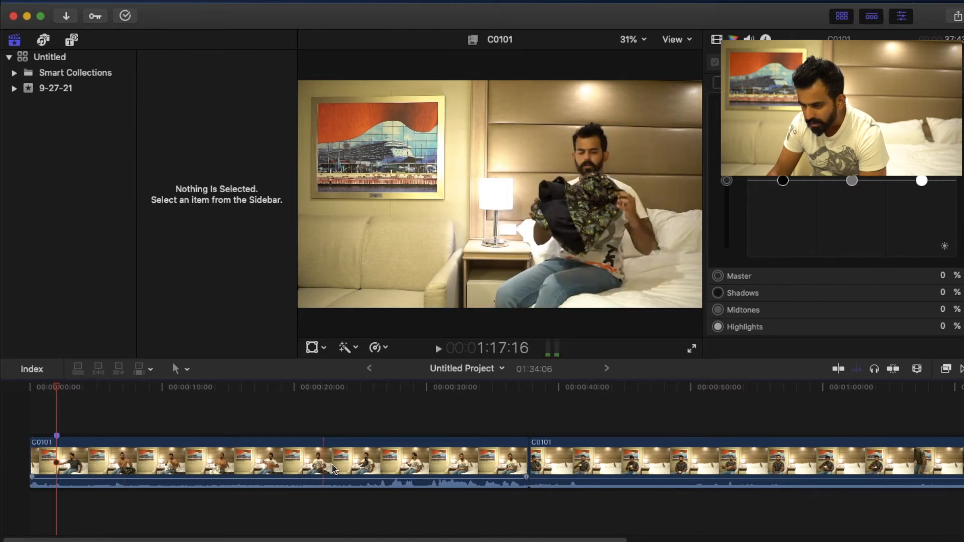
- Split the first clip at about 25 seconds and at the 2:01 marker, and delete the section between the cuts
click(362, 464)
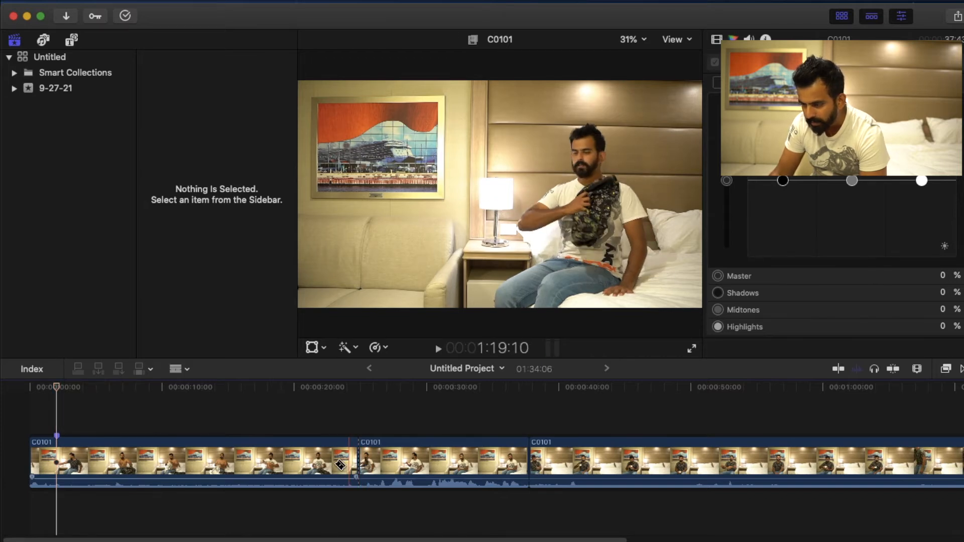
click(59, 461)
key(a)
click(115, 466)
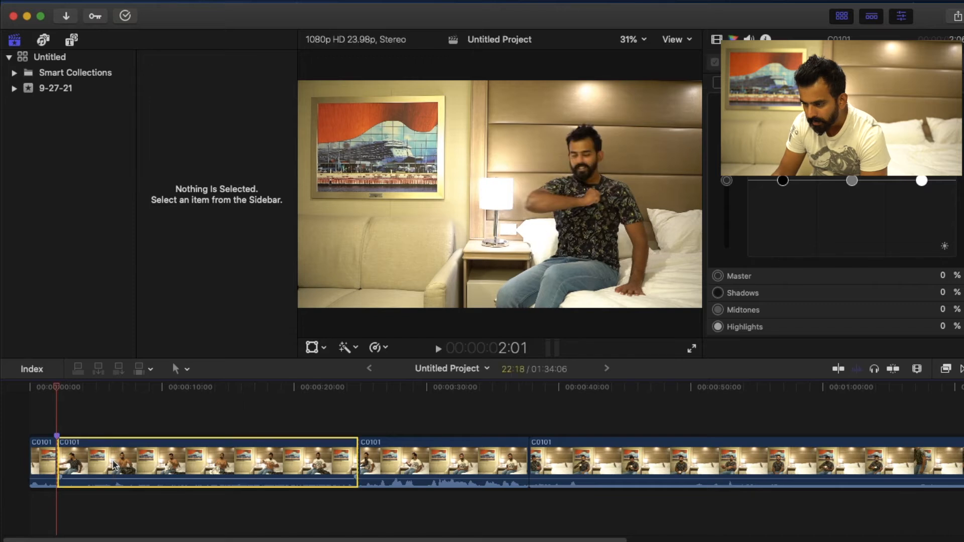
key(Delete)
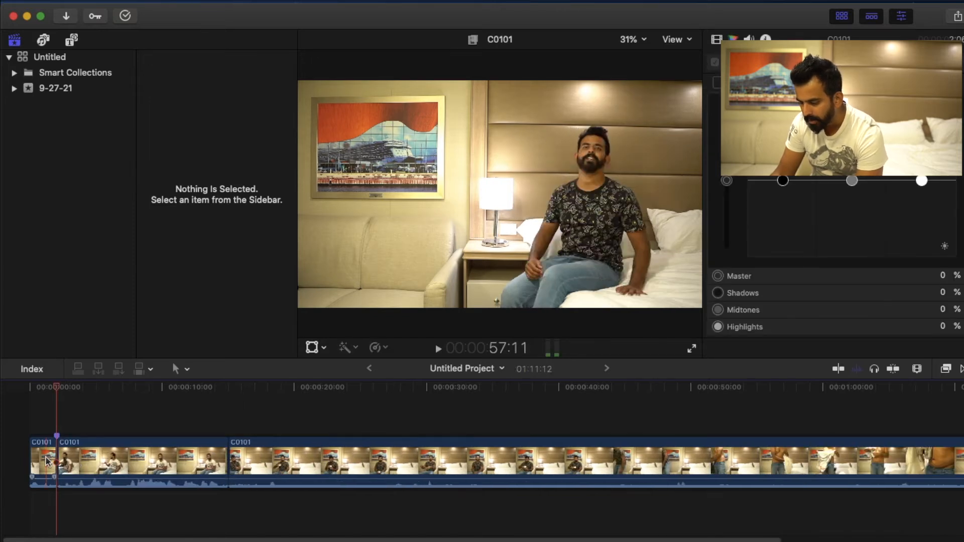
- Play across the new join between the first two clips to check the shirt throw
click(42, 388)
key(space)
key(space)
key(super+equal)
key(super+equal)
key(super+equal)
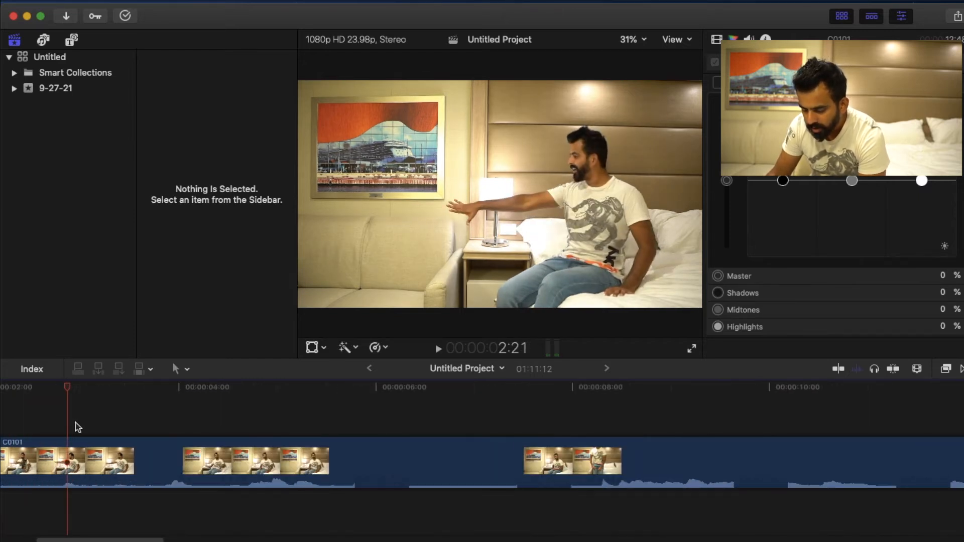
- Trim 8 frames off the start of the second clip so the throwing motion follows on from the first clip
key(Left)
key(Left)
key(Left)
key(Left)
key(Left)
key(Left)
key(Left)
key(Left)
key(Left)
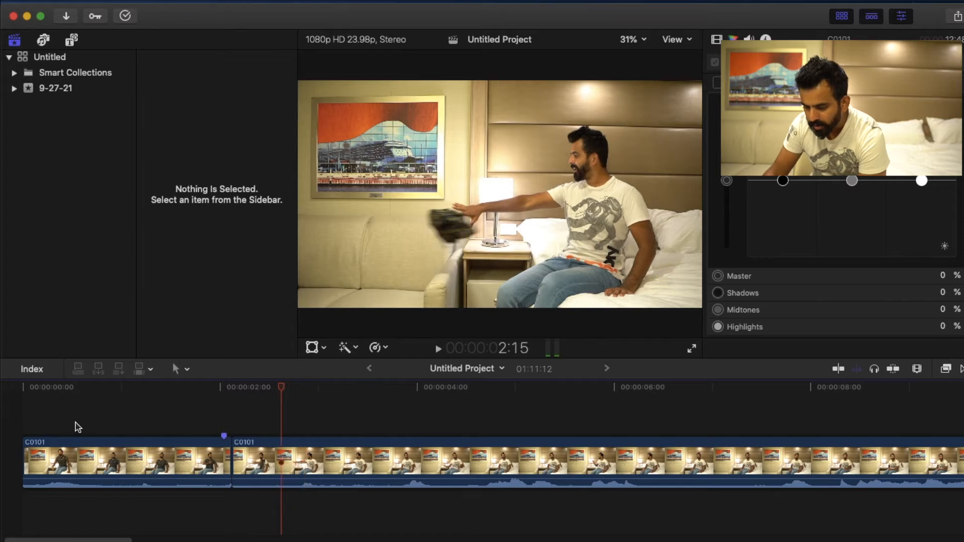
key(Left)
key(Left)
key(Left)
key(Left)
key(Left)
key(Left)
key(Right)
key(Right)
key(Right)
key(Right)
key(Right)
key(Right)
key(Right)
key(Right)
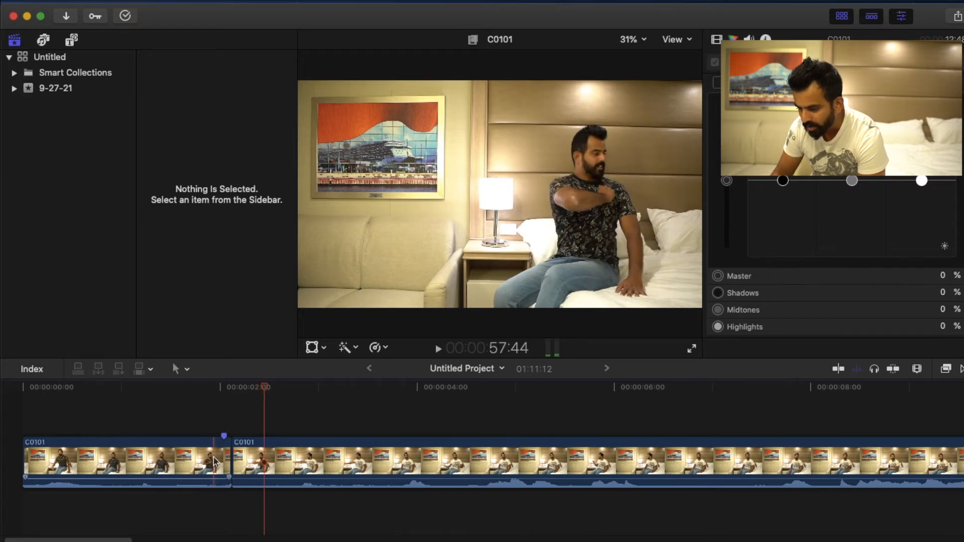
drag(237, 454, 262, 447)
- Replay the trimmed join and step back through it frame by frame to check the motion match
click(226, 401)
click(206, 411)
key(space)
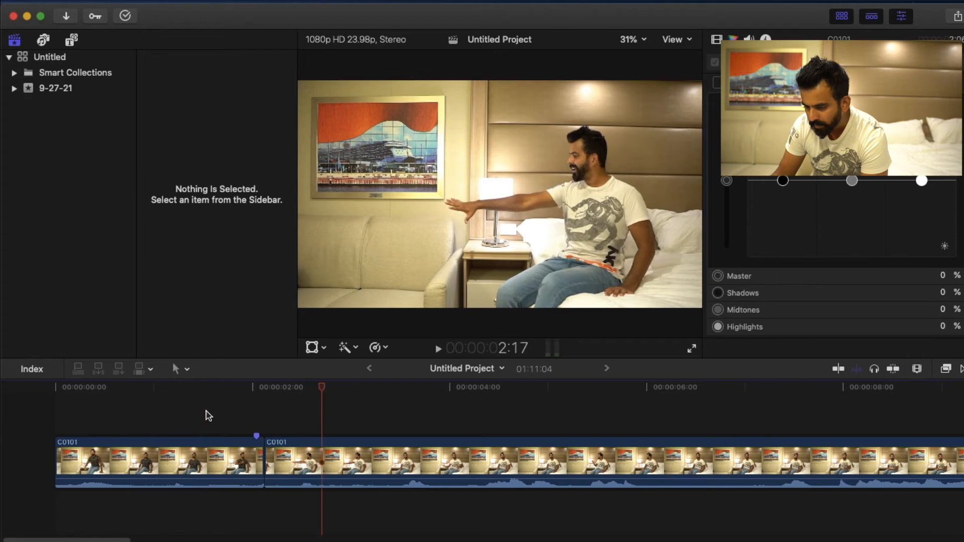
click(243, 415)
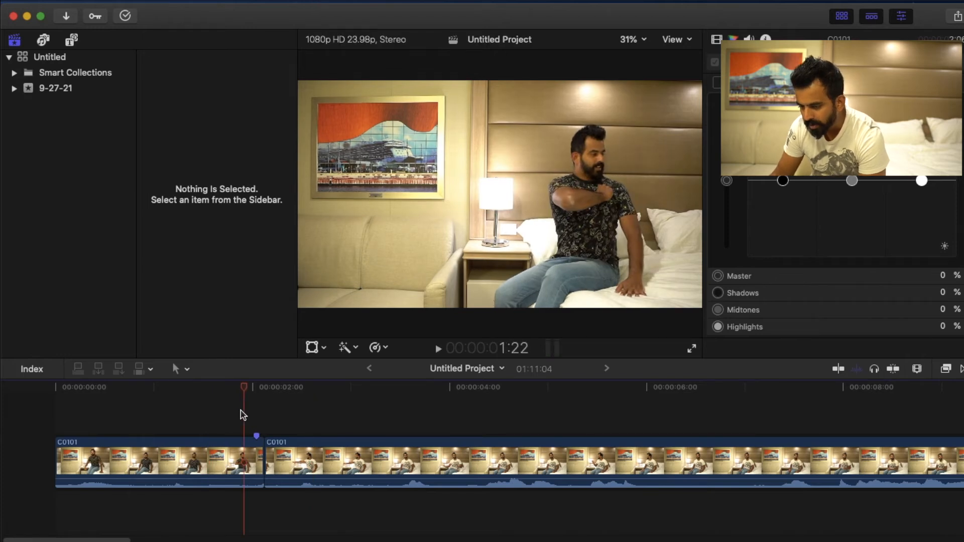
click(227, 412)
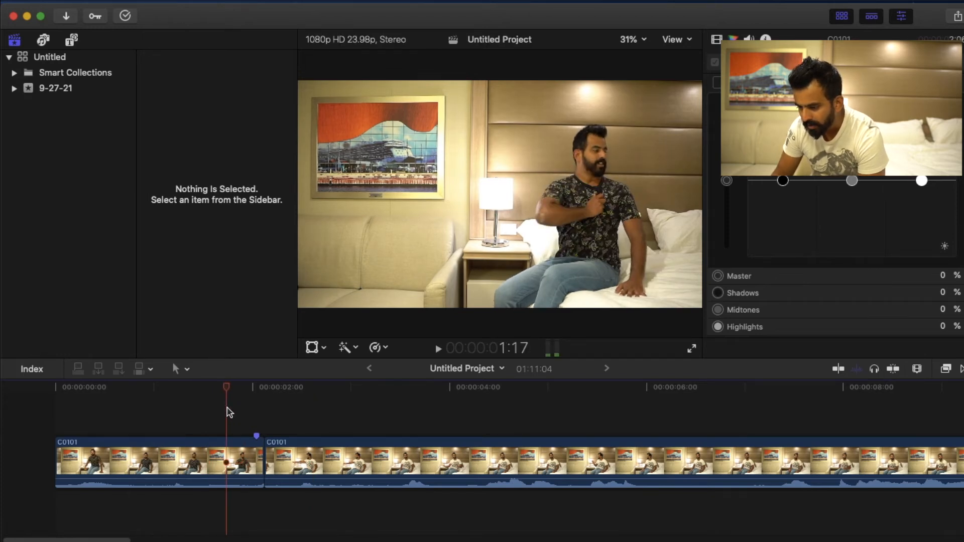
key(space)
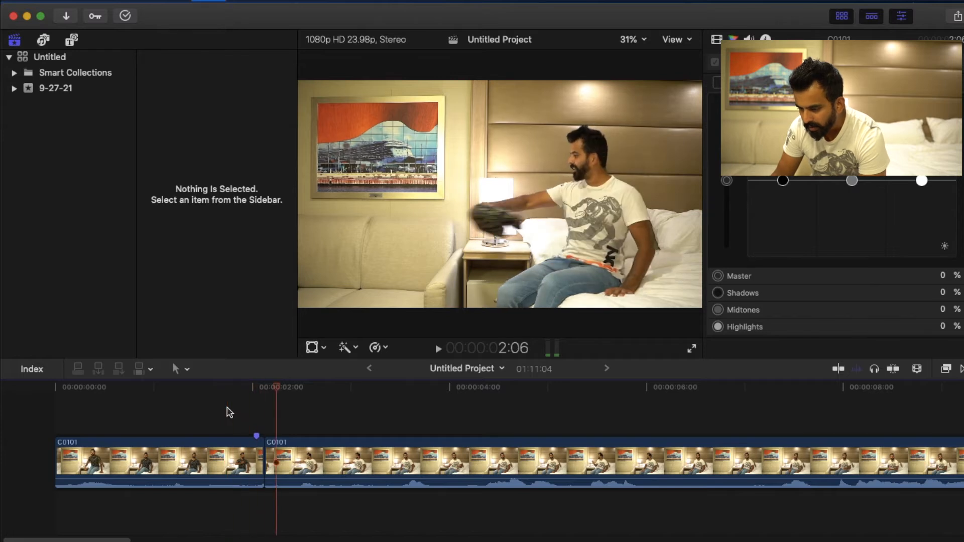
key(space)
key(Left)
key(Left)
key(Left)
key(Left)
key(Left)
key(Left)
key(Left)
key(Left)
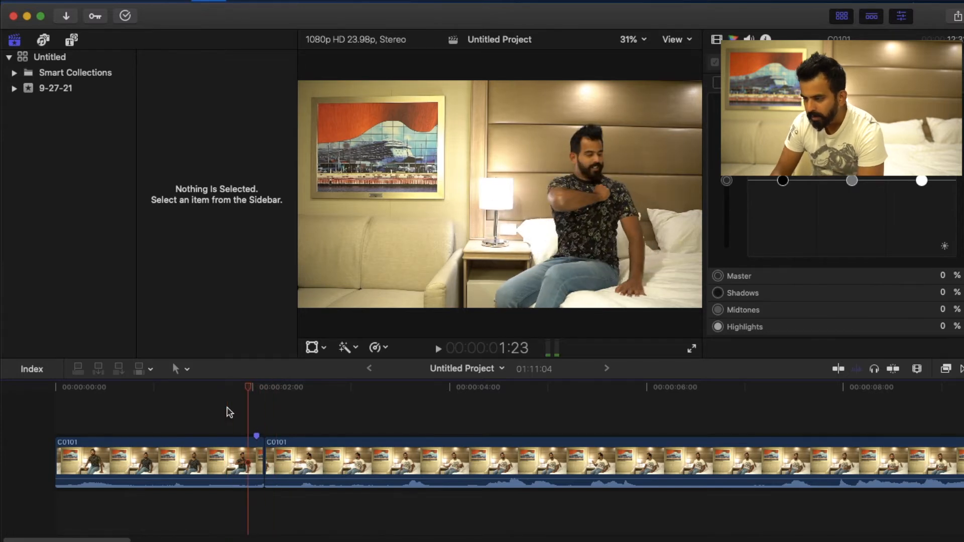
- Mark the second clip at 2:09, where the thrown shirt is in mid-air over the sofa
click(289, 390)
click(294, 454)
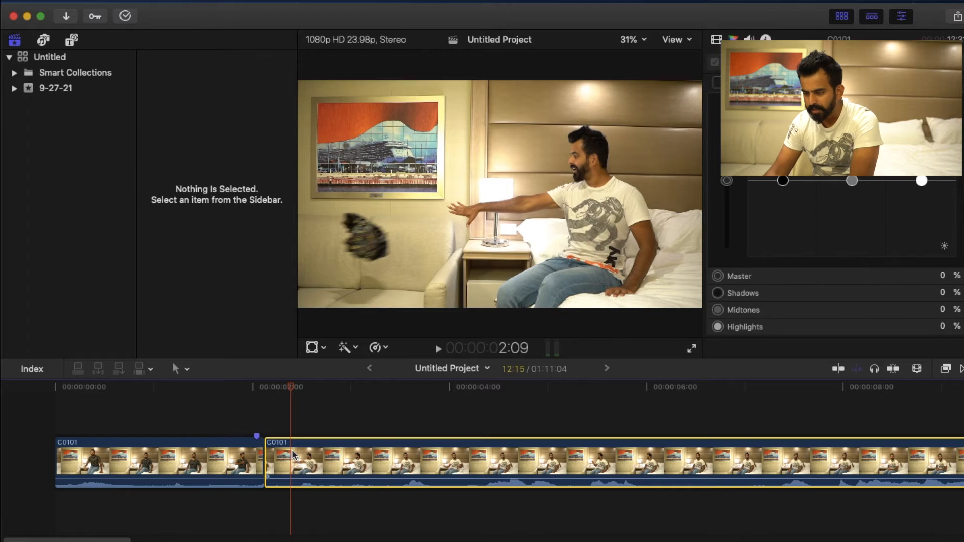
key(super+minus)
key(super+minus)
key(super+minus)
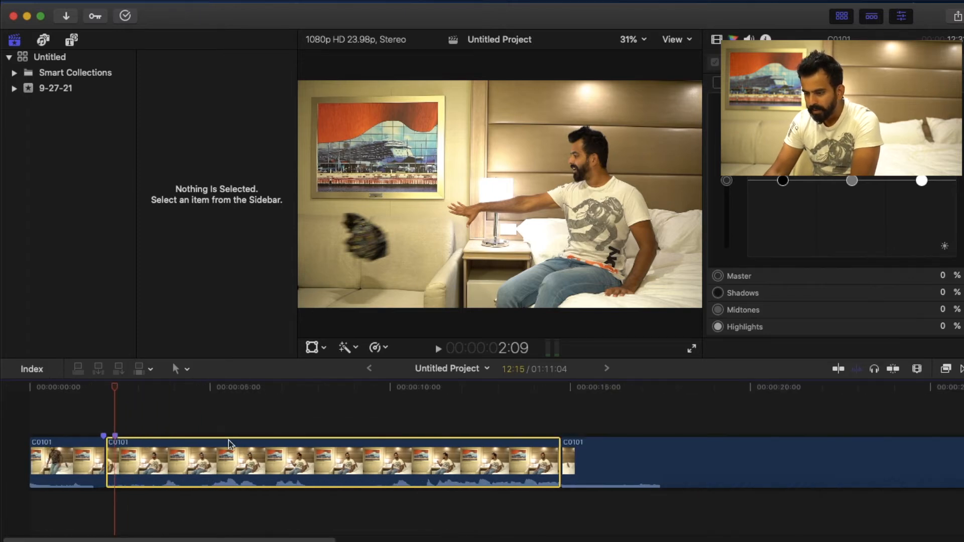
- Connect the last clip above the second clip, starting on the catching gesture at the 2:09 marker, and play the transition
drag(592, 456, 485, 416)
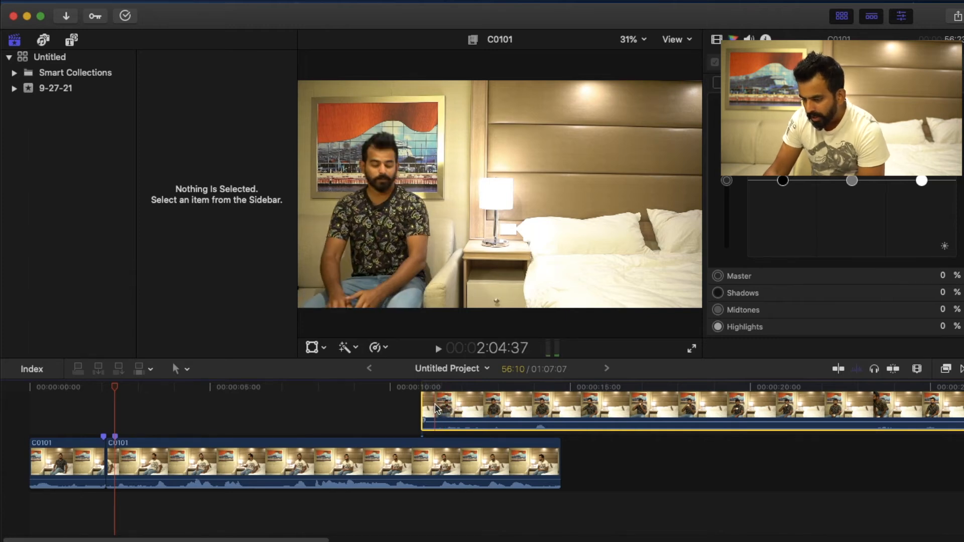
drag(433, 406, 142, 413)
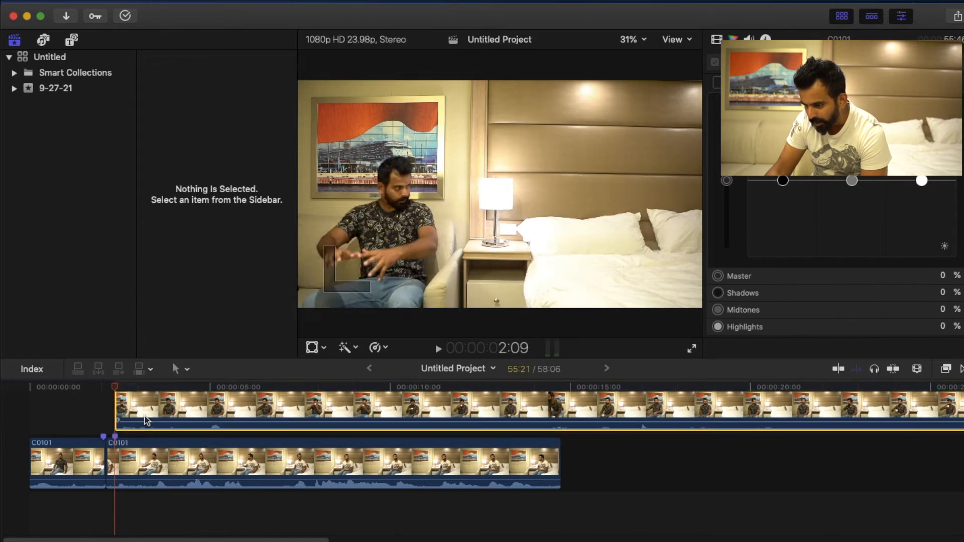
scroll(142, 427, up, 5)
scroll(143, 430, left, 5)
scroll(142, 430, up, 2)
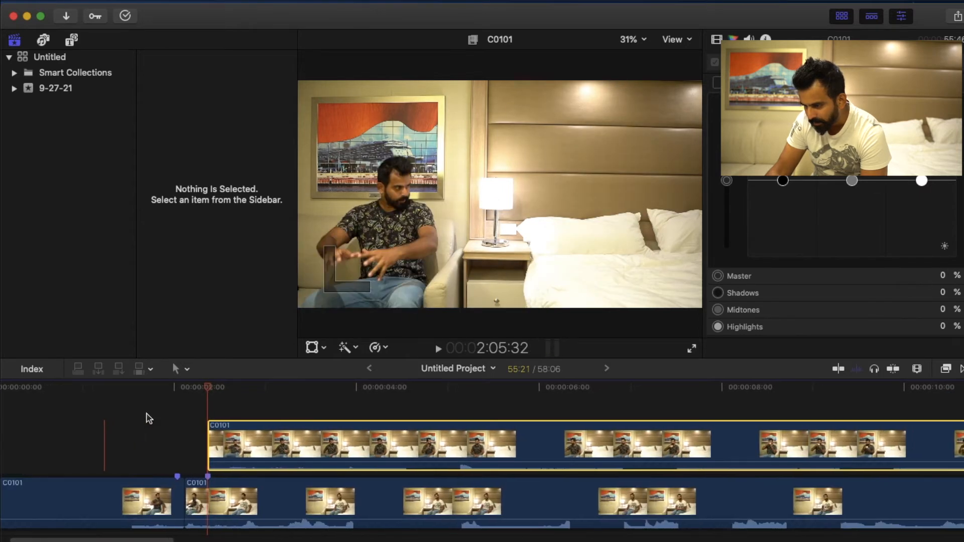
click(67, 398)
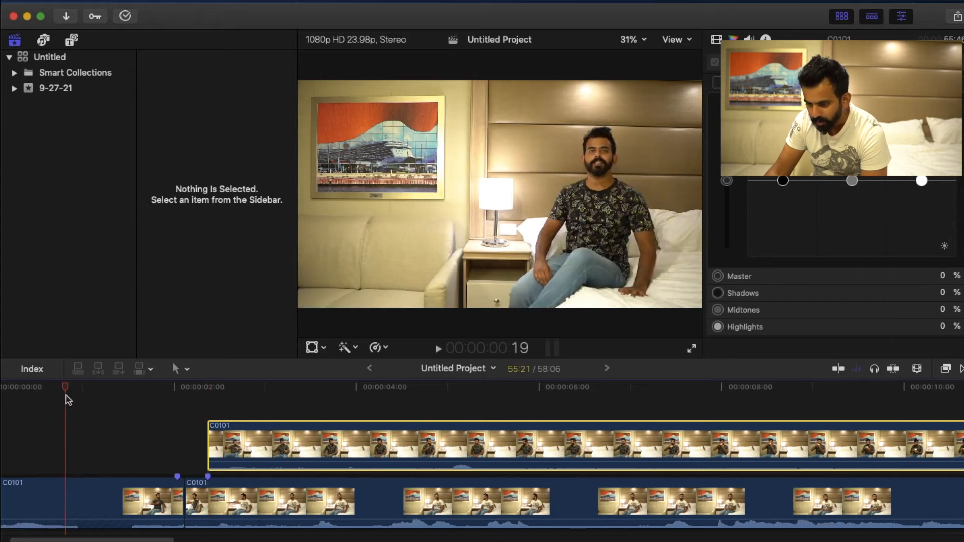
key(space)
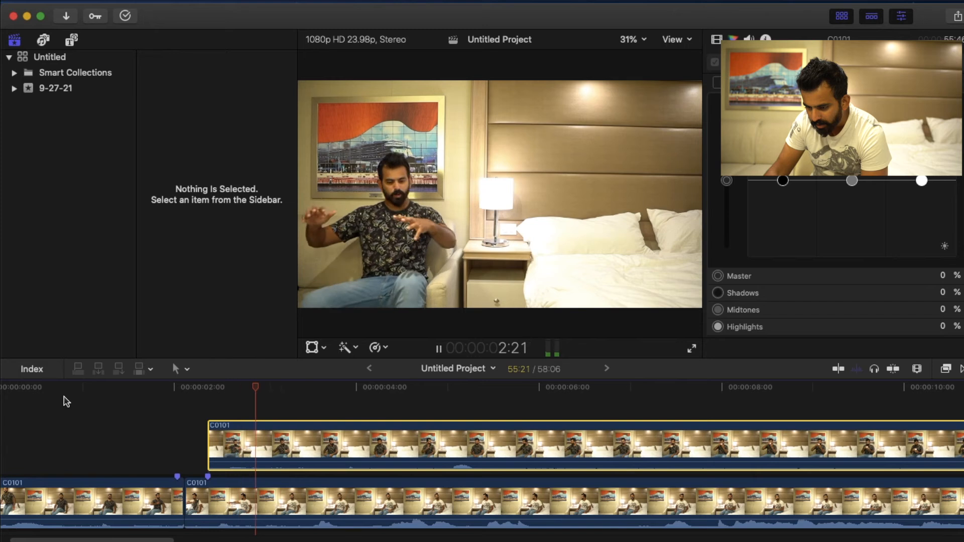
- Apply the Draw Mask effect to the upper C0101 clip and show its mask settings
key(space)
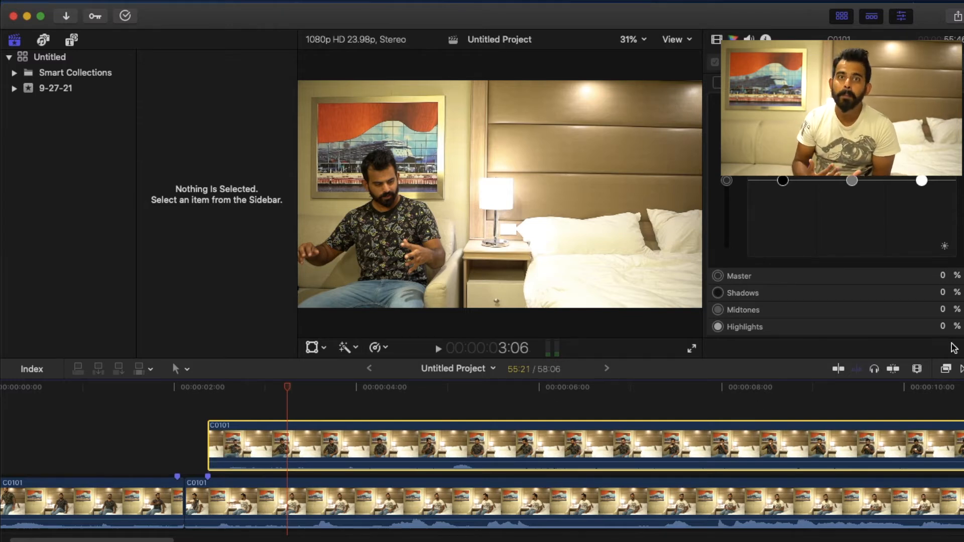
click(946, 369)
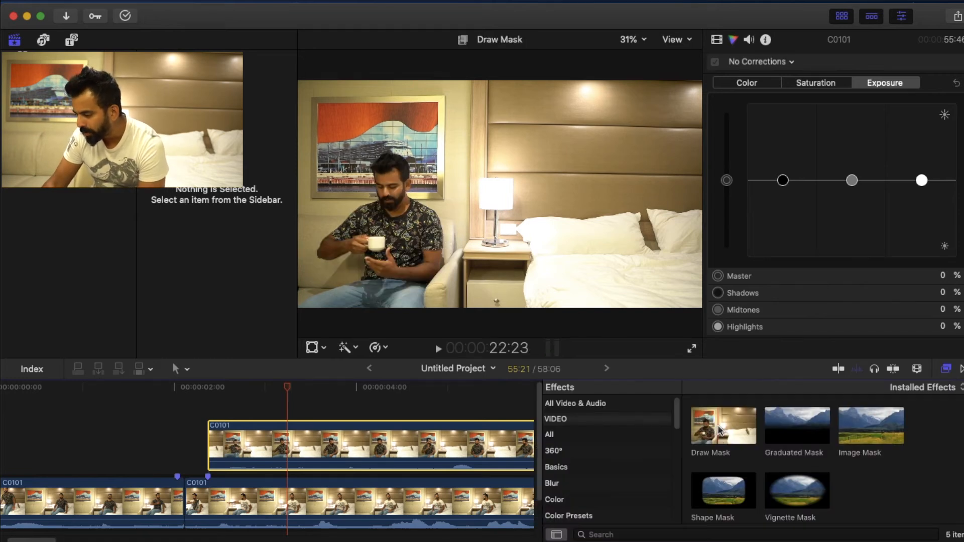
mouse_move(720, 429)
mouse_down()
mouse_move(652, 404)
mouse_move(350, 391)
mouse_move(319, 438)
mouse_up()
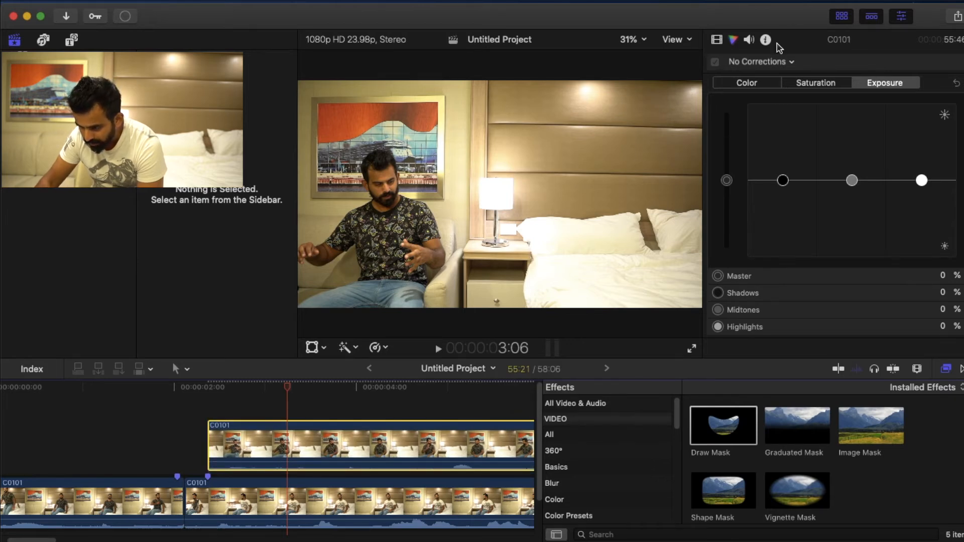
click(717, 40)
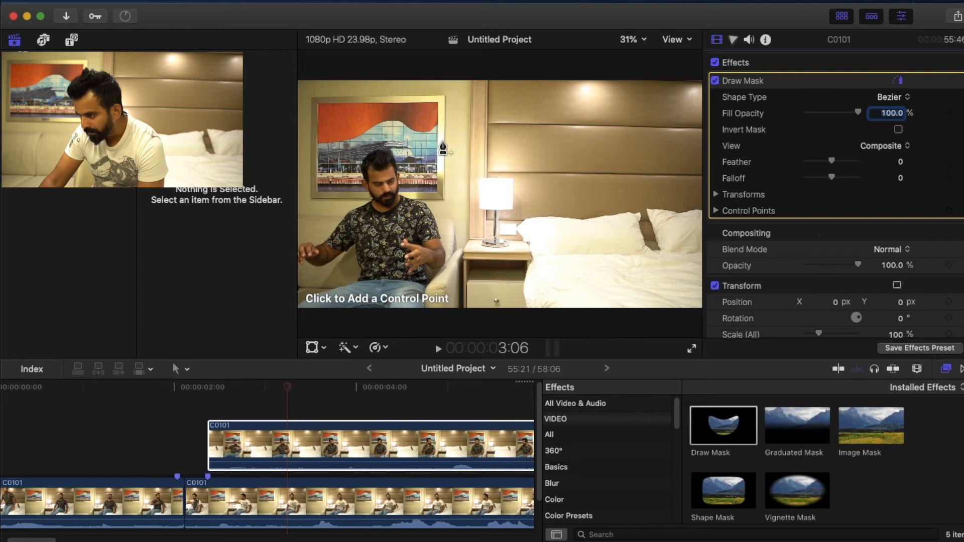
- Draw a closed mask around the sofa half of the picture, its inner edge running down between the sofa and the lamp
click(468, 84)
click(471, 211)
click(464, 268)
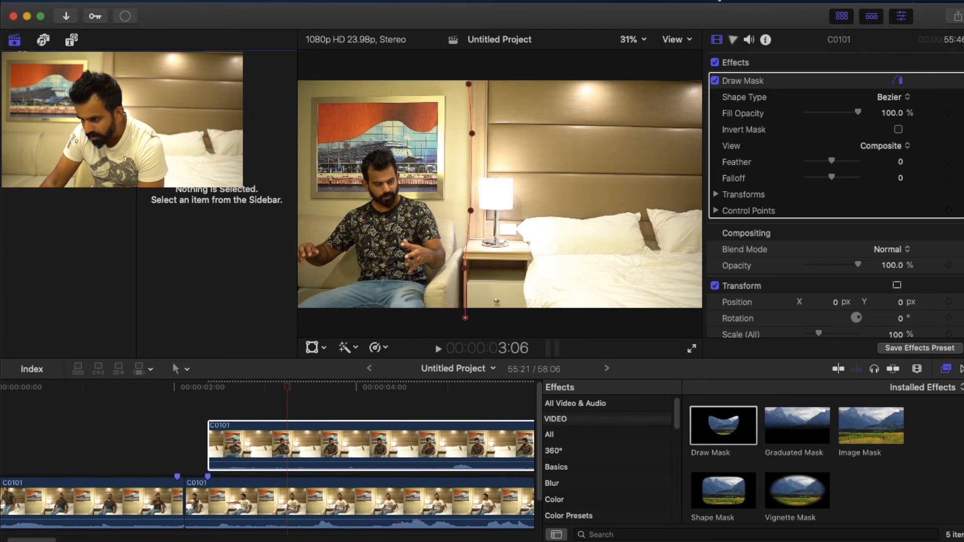
click(637, 40)
click(647, 84)
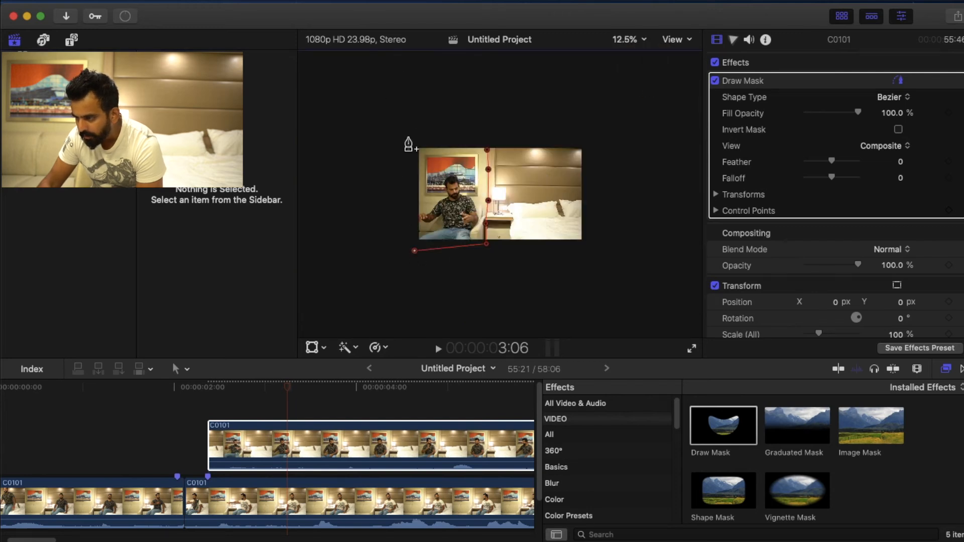
click(393, 86)
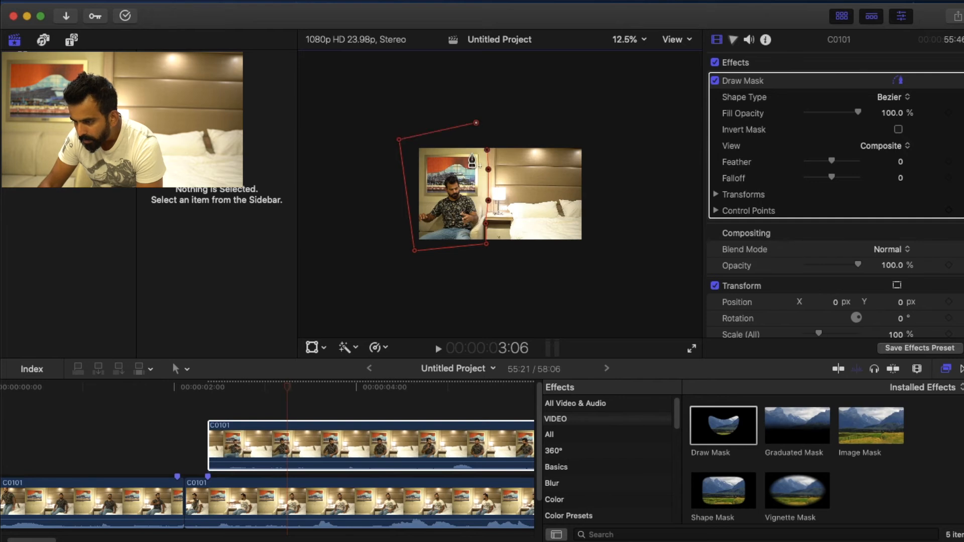
click(487, 150)
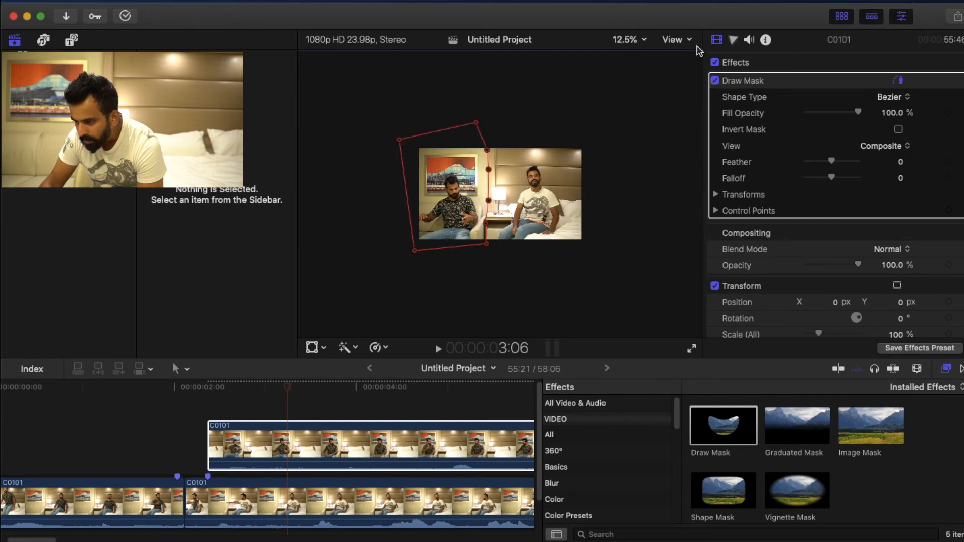
- Fit the picture to the viewer and play the masked composite from just before the throw
click(628, 39)
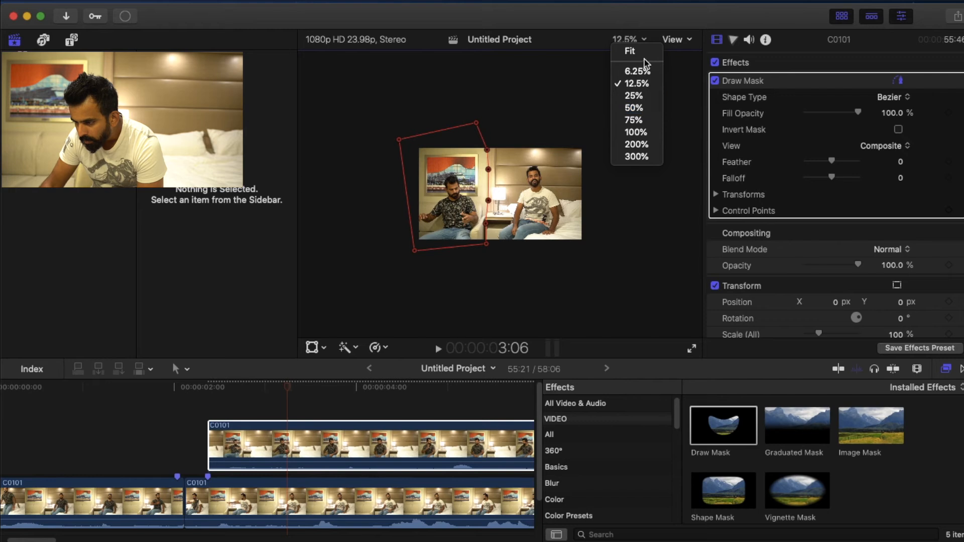
click(633, 51)
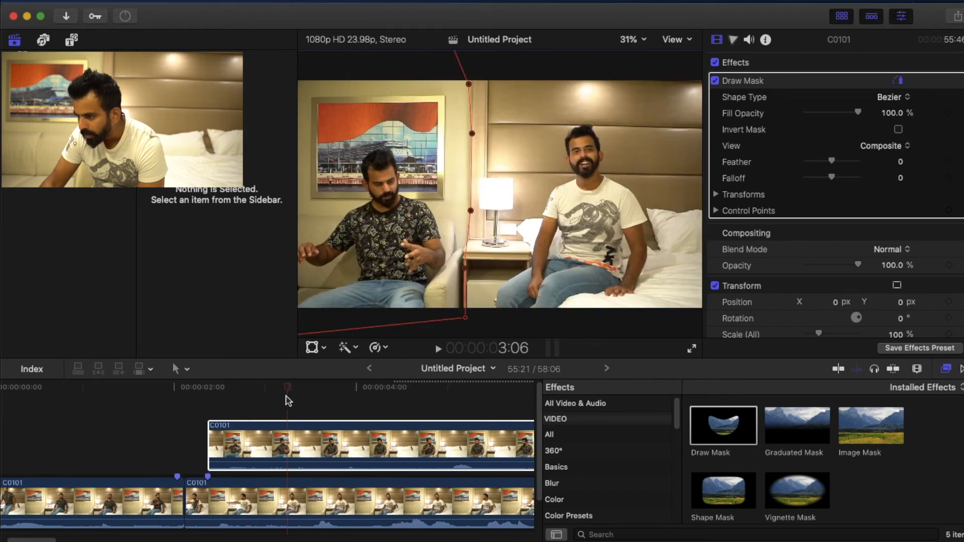
click(153, 397)
key(space)
key(super+minus)
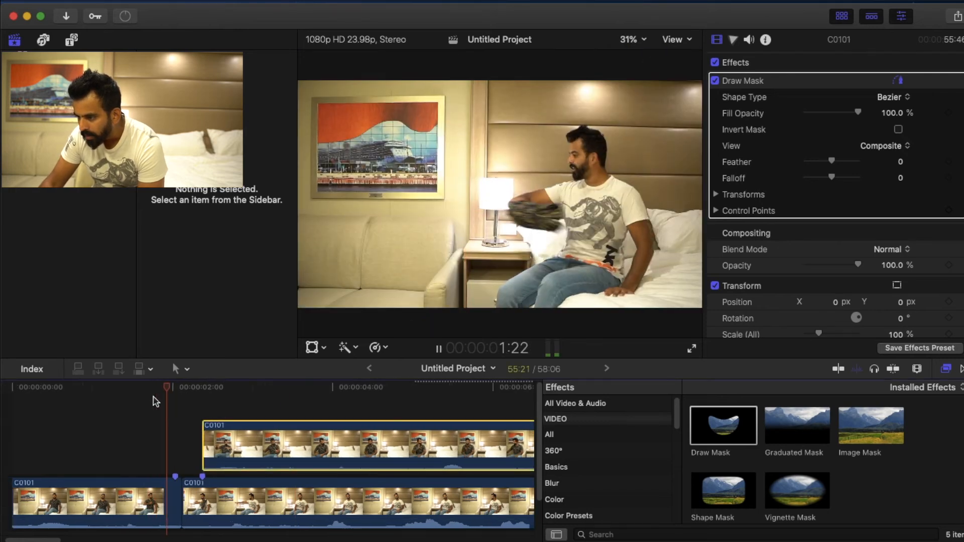
key(space)
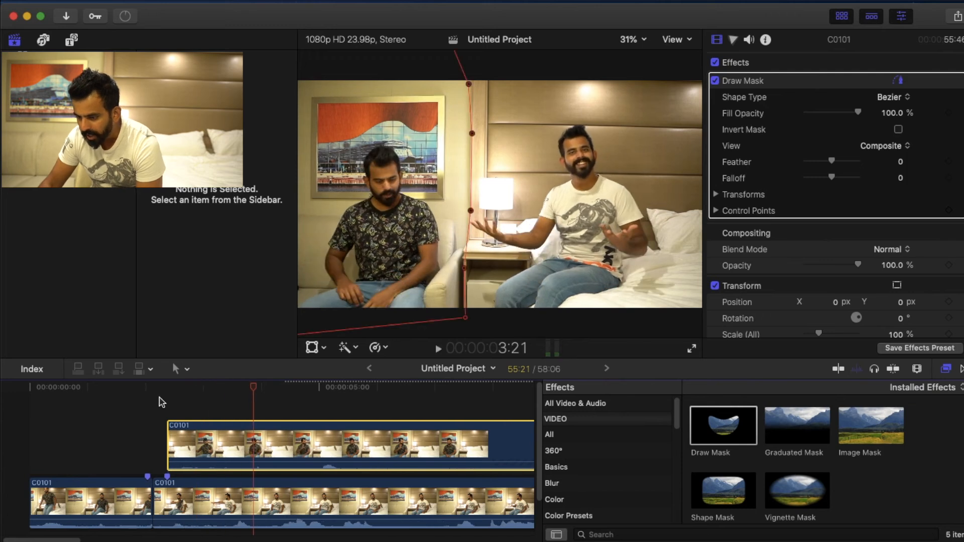
- At 2:09, shift the mask's control point beside the outstretched arm toward the sofa to reveal the whole throwing hand
drag(253, 387, 171, 390)
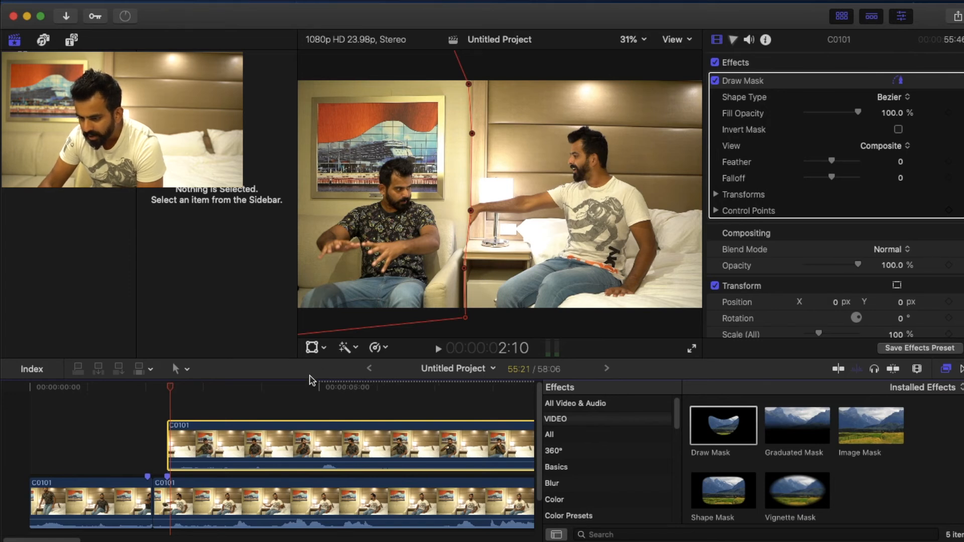
key(Left)
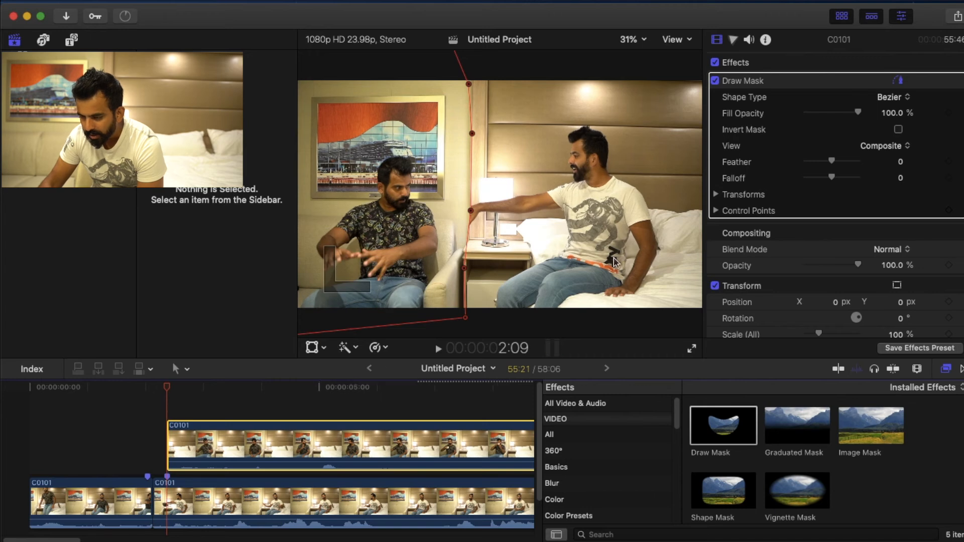
drag(470, 211, 447, 216)
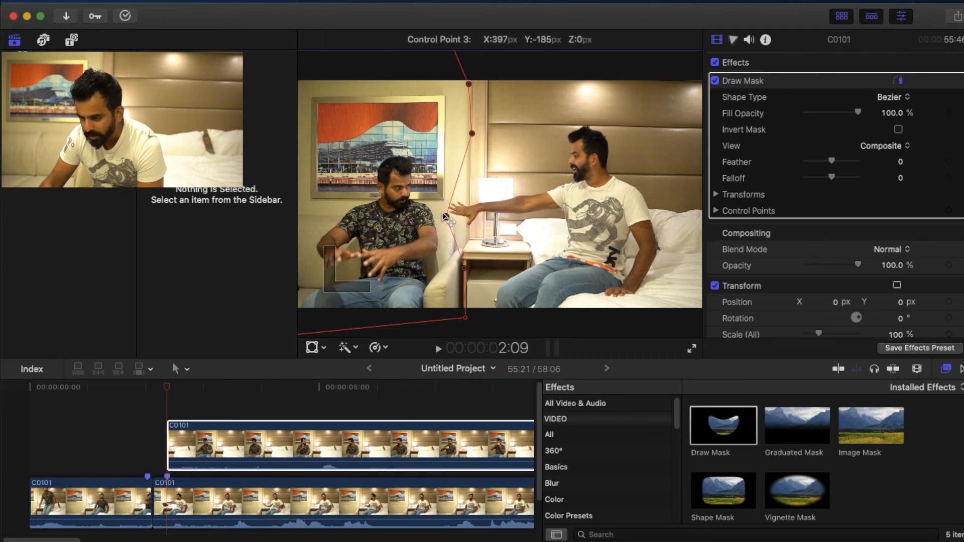
- Play the composite from before the throw through the coffee sip to check the adjusted mask, stopping at 8:15
click(135, 420)
key(space)
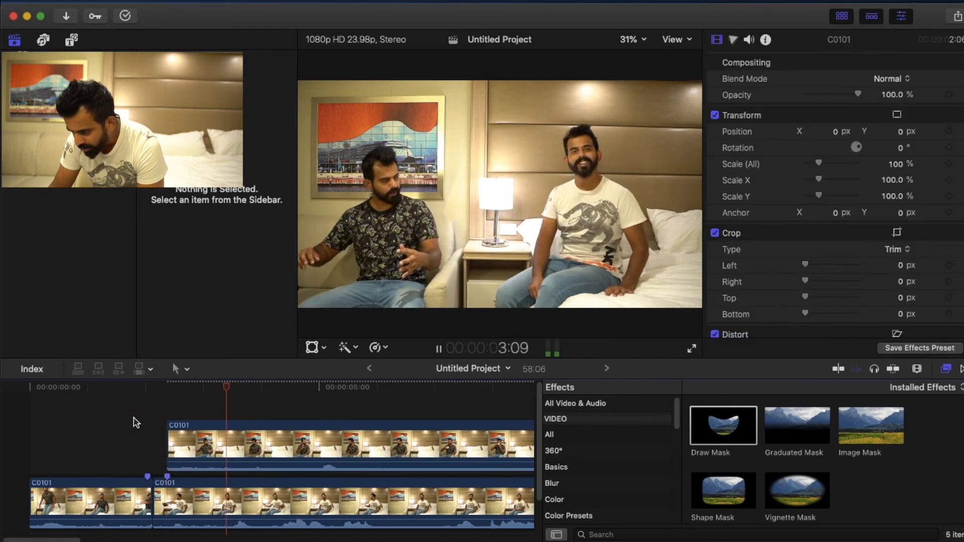
key(space)
key(space)
key(super+minus)
key(super+minus)
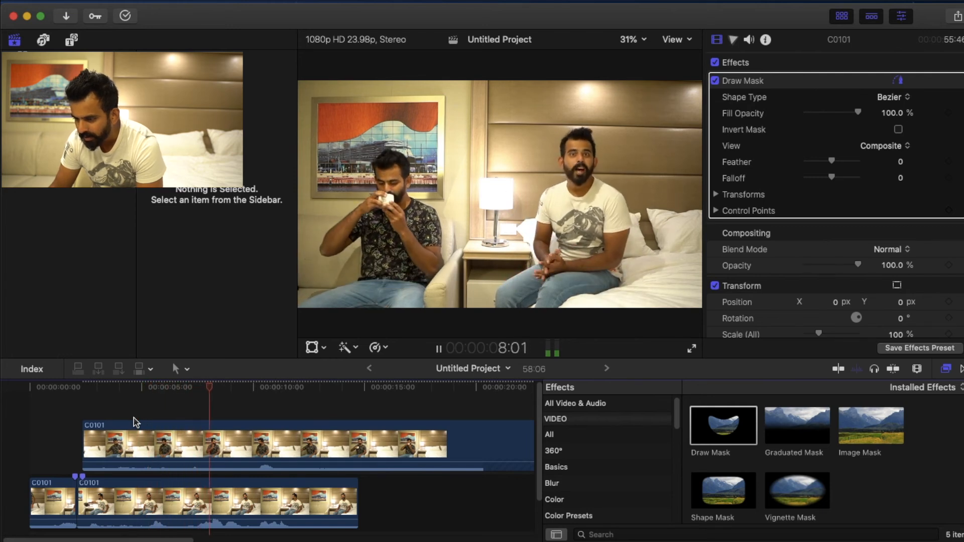
key(space)
mouse_move(216, 389)
mouse_down()
mouse_move(161, 394)
mouse_move(225, 395)
mouse_up()
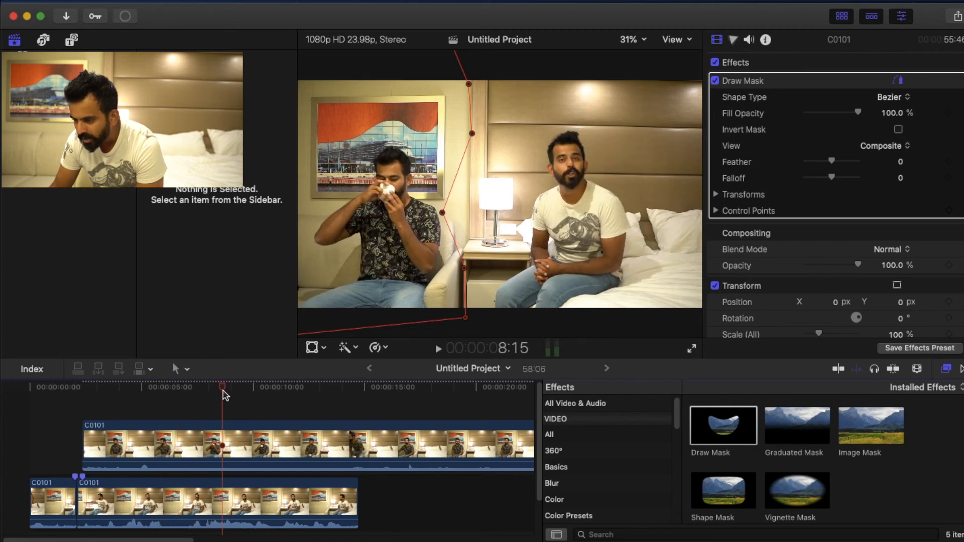